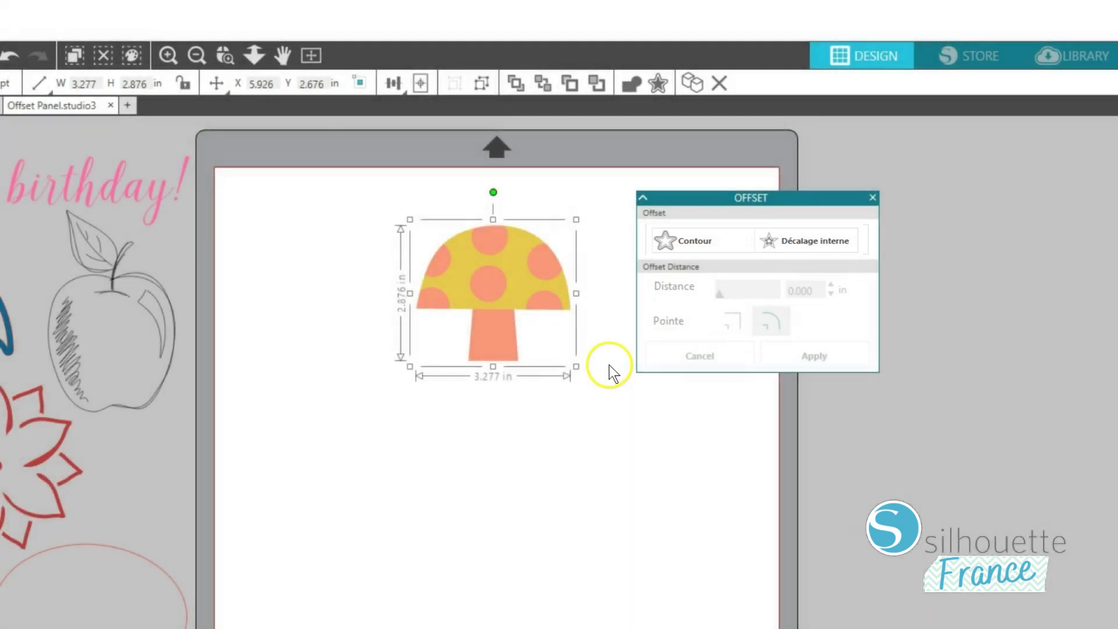
- Apply an outward offset of 0.115 in with rounded corners around the mushroom
click(707, 251)
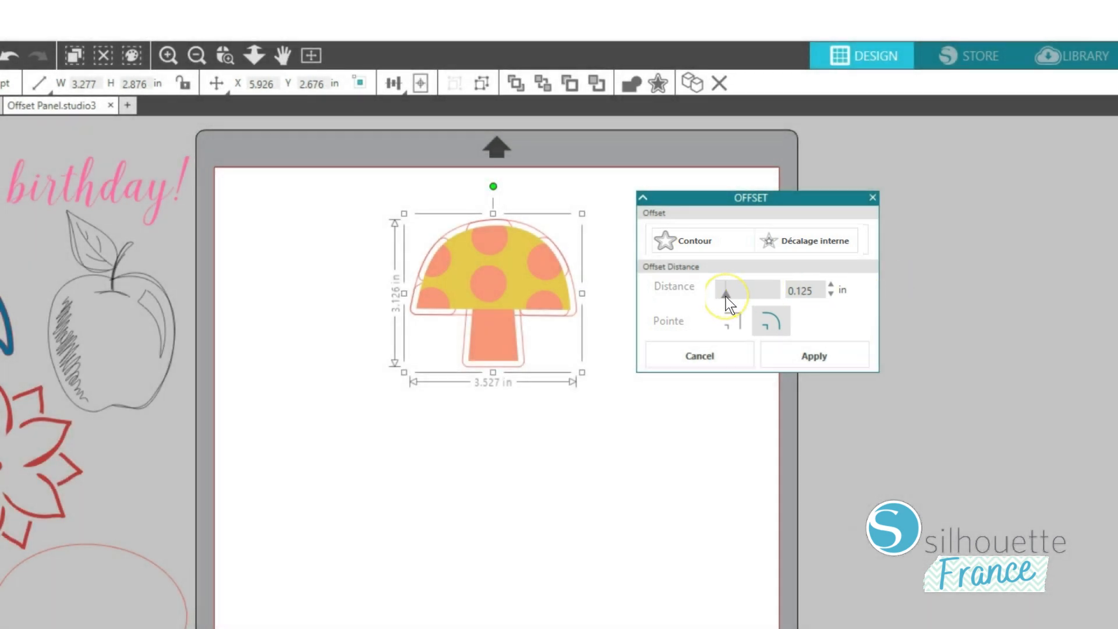
mouse_move(726, 296)
mouse_down()
mouse_move(753, 289)
mouse_move(727, 293)
mouse_up()
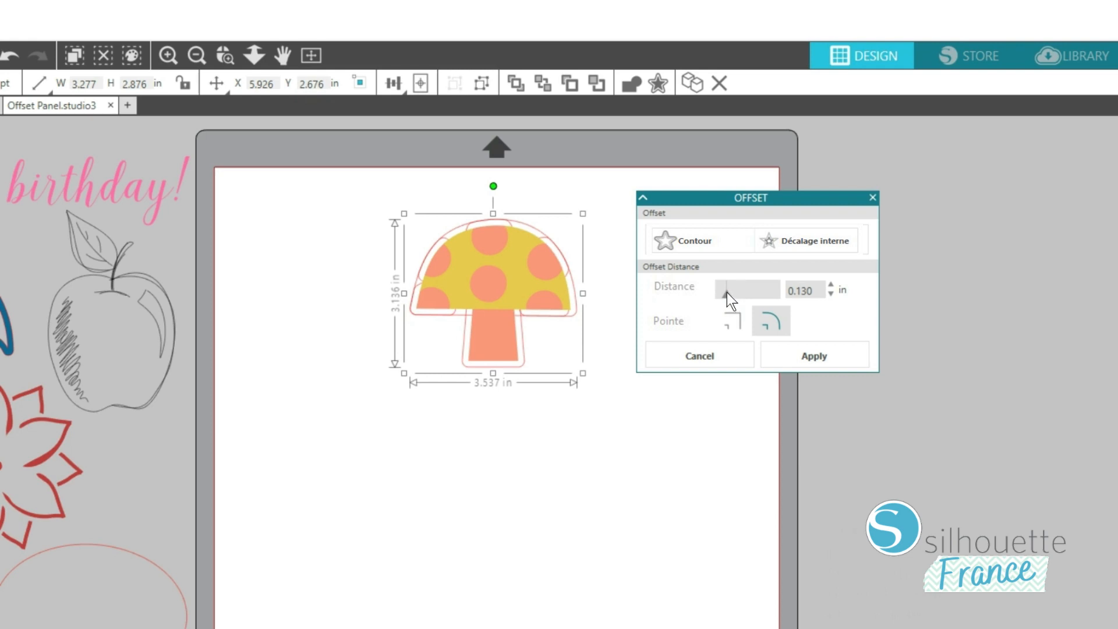
click(738, 327)
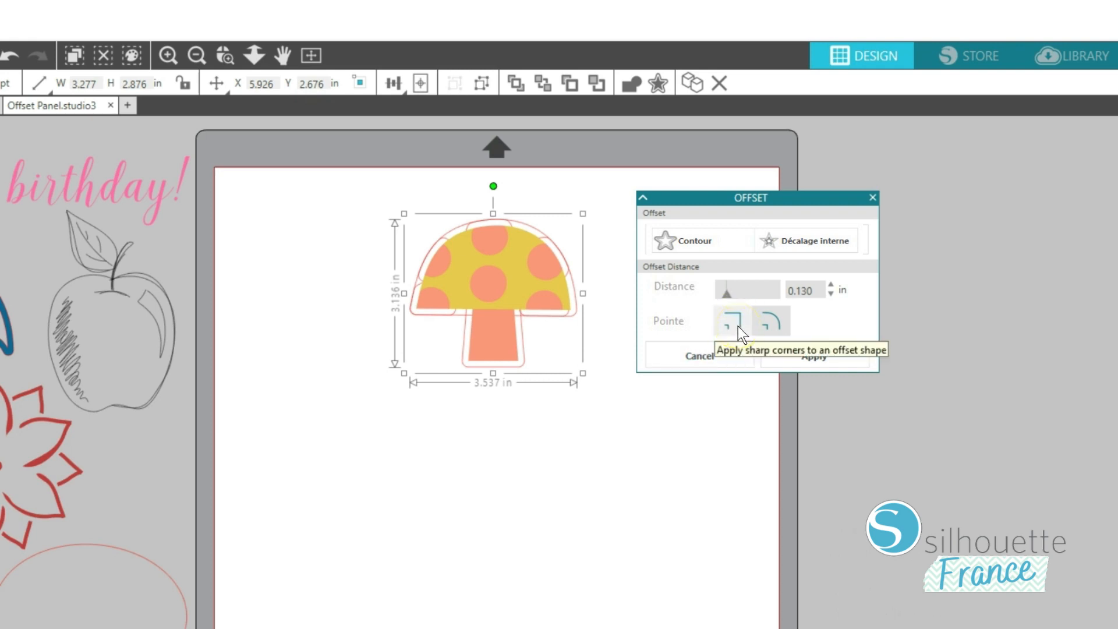
click(737, 325)
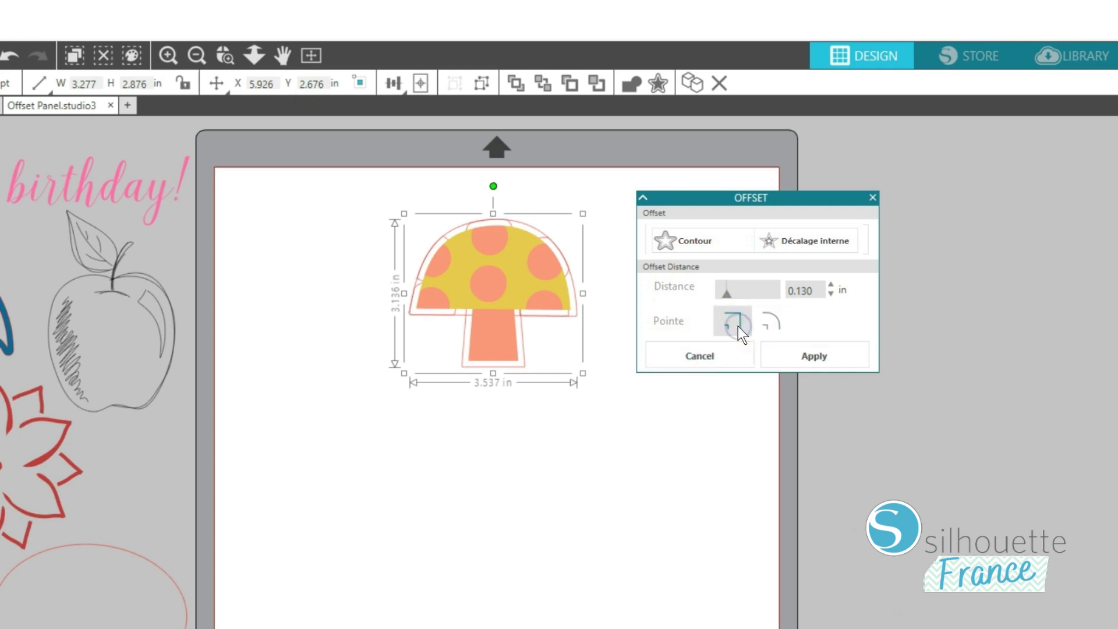
click(770, 325)
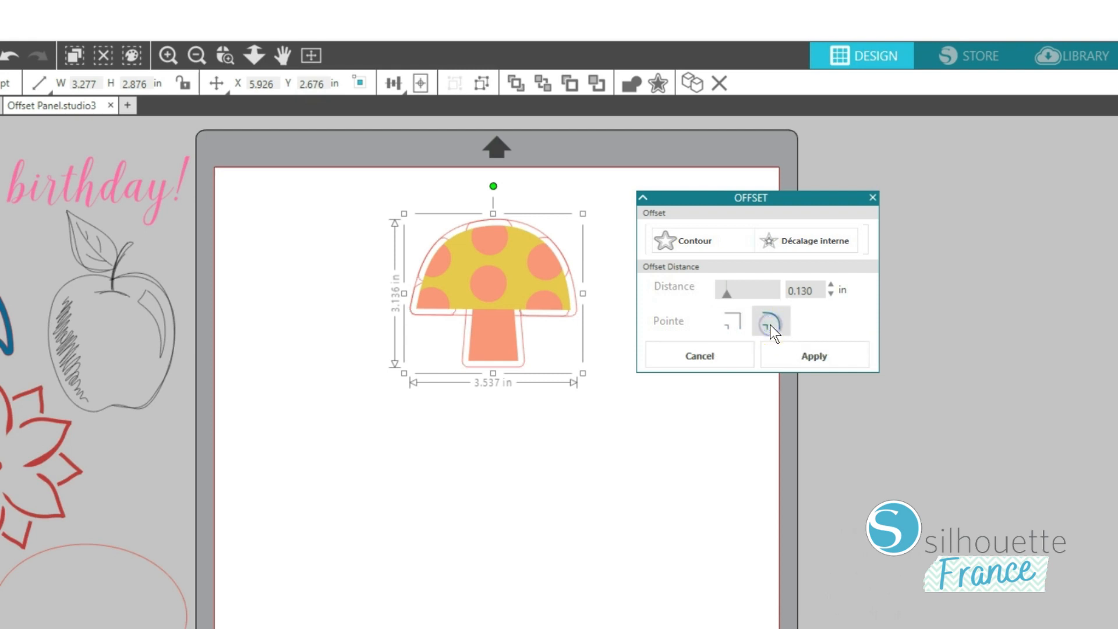
click(737, 325)
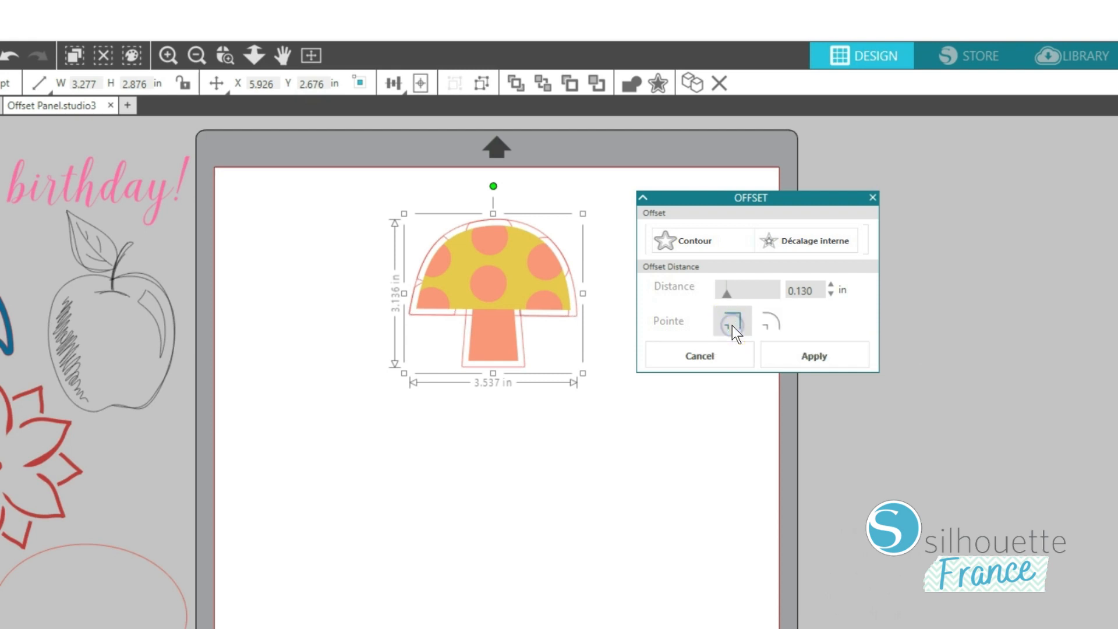
click(776, 326)
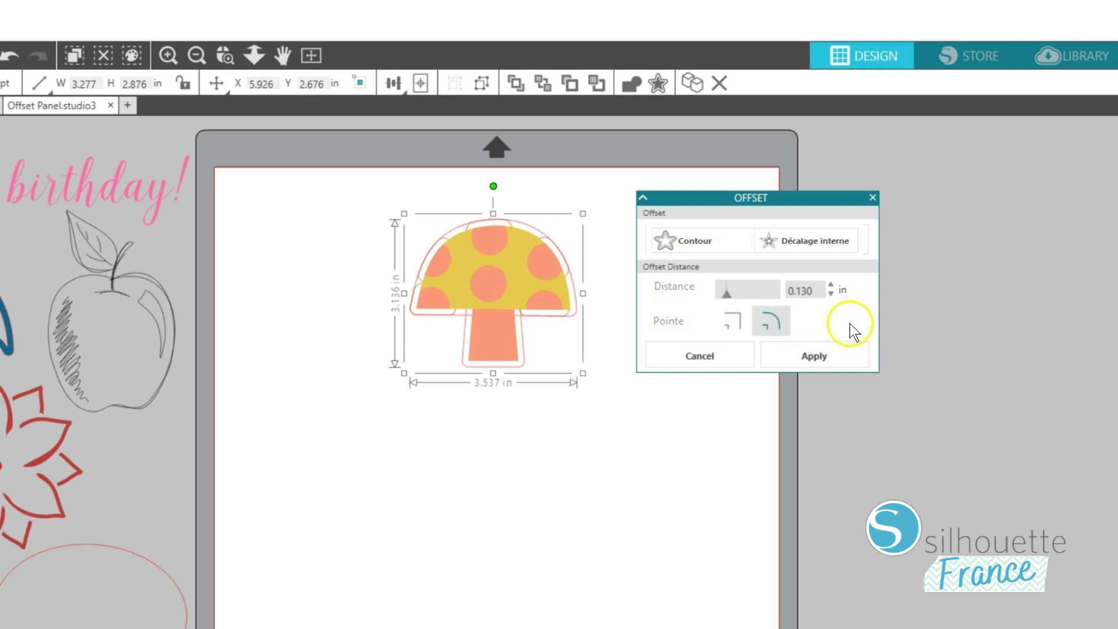
drag(850, 326, 853, 326)
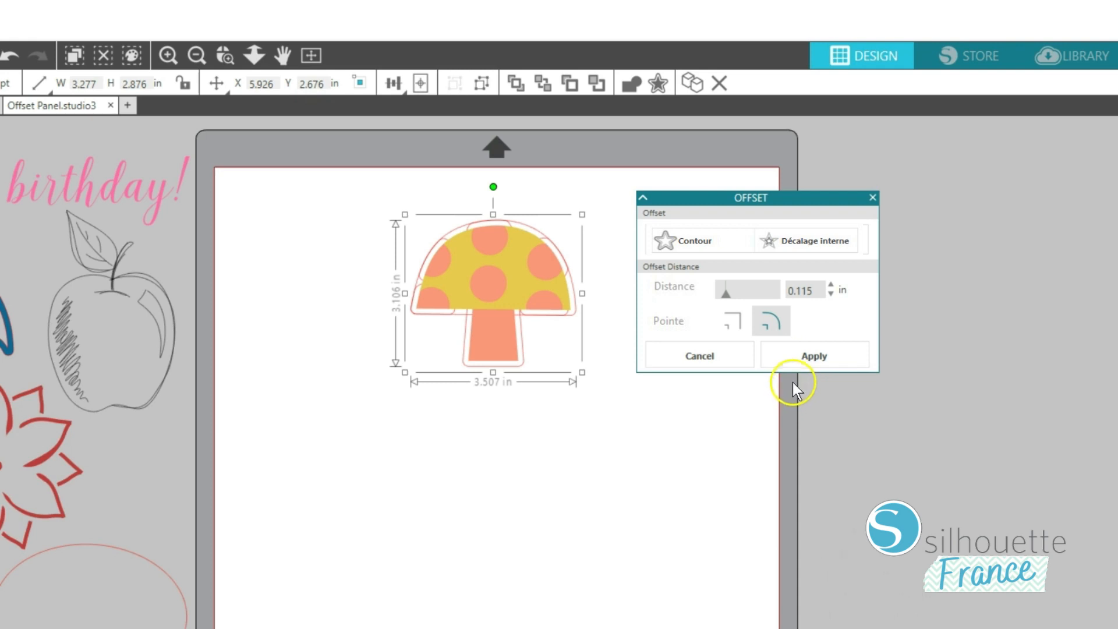
click(787, 351)
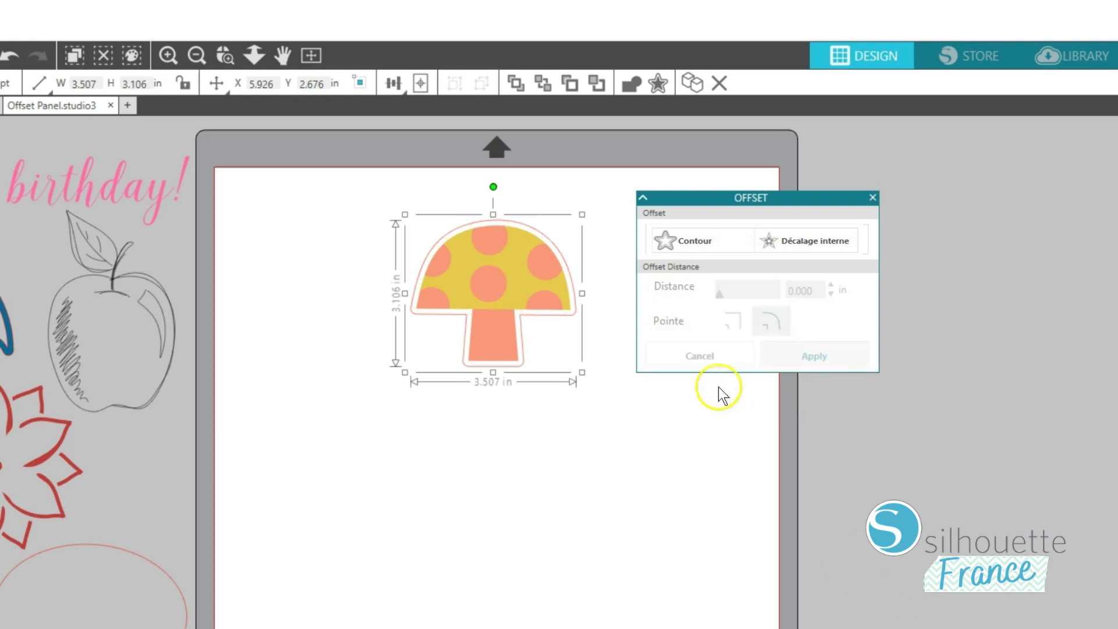
- Try to move the mushroom's offset outline away from the design, and return to the Offset Panel.studio3 document
drag(580, 324, 623, 394)
click(11, 57)
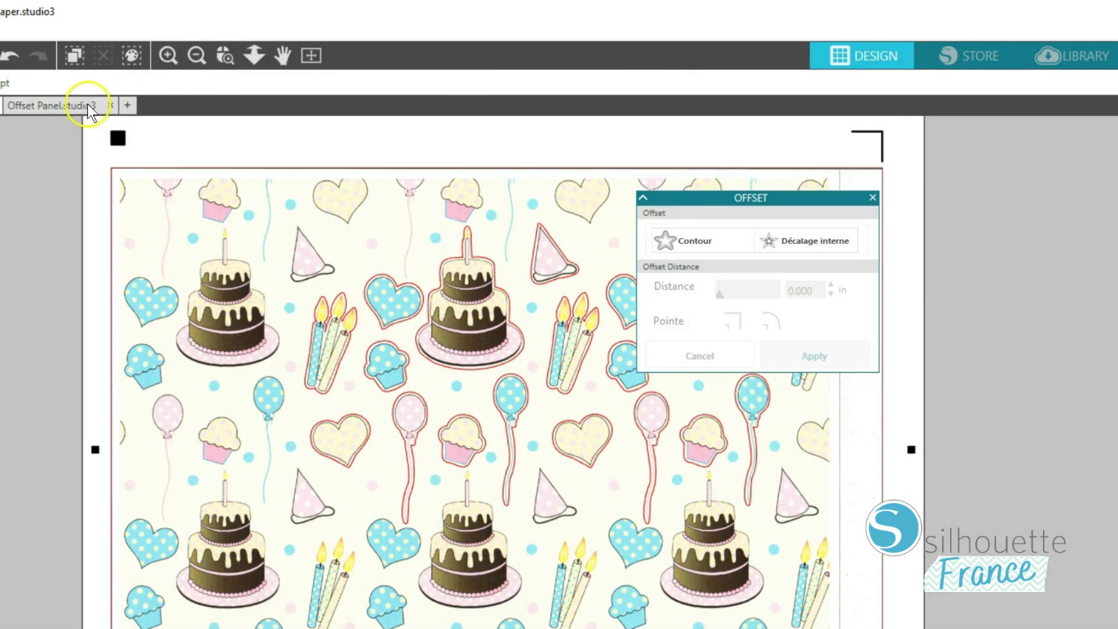
click(64, 105)
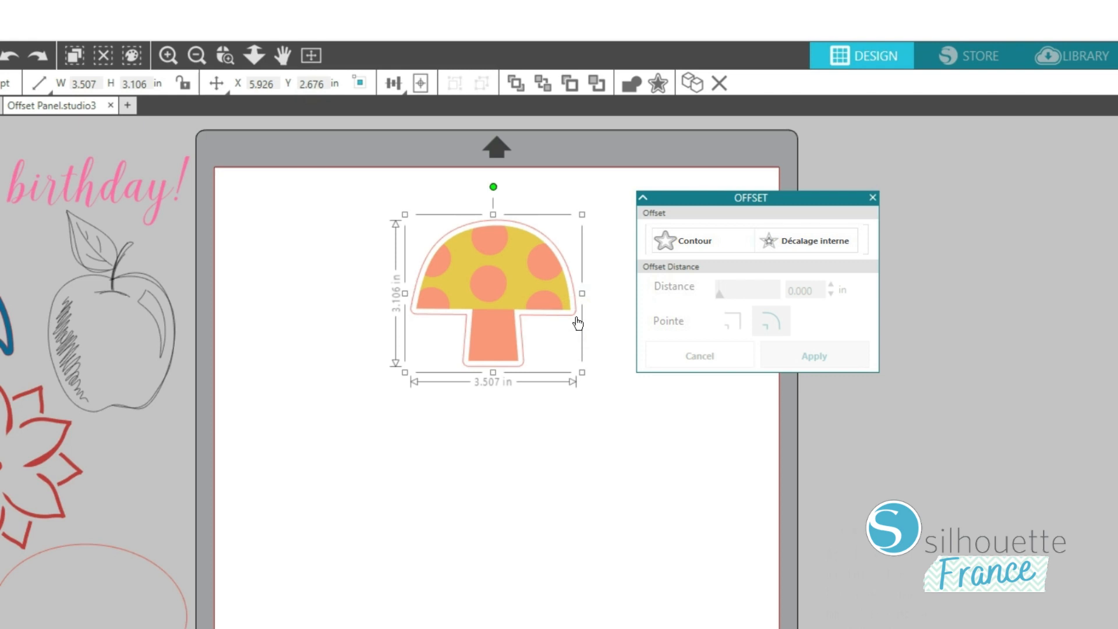
- Move the mushroom with its outline off the page and place the red poinsettia and blue umbrella on the page
drag(580, 231, 966, 402)
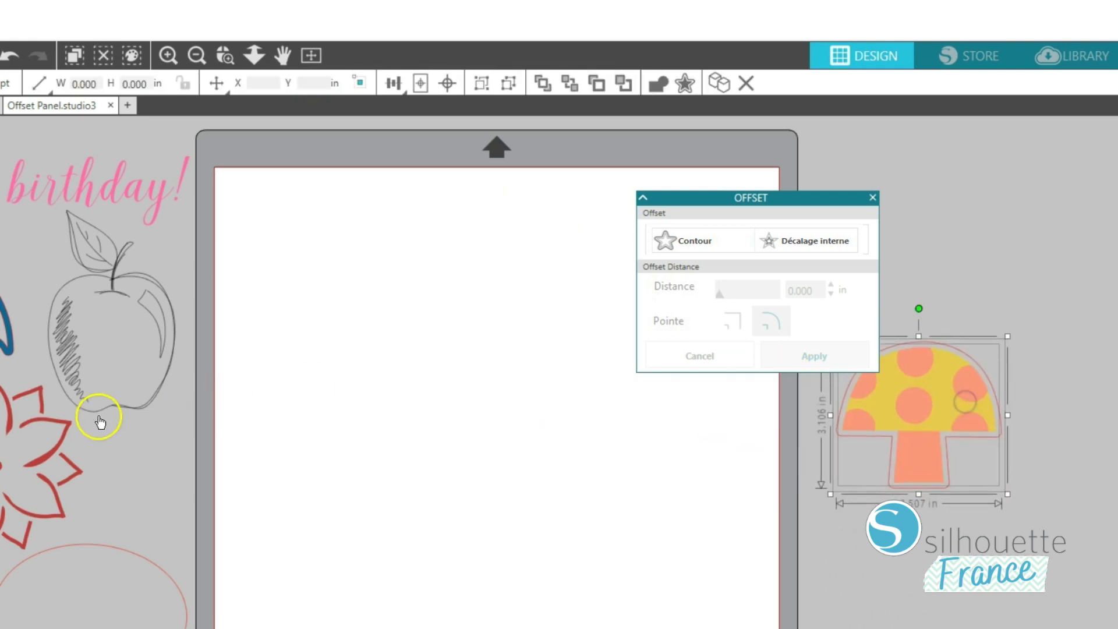
drag(54, 449, 357, 294)
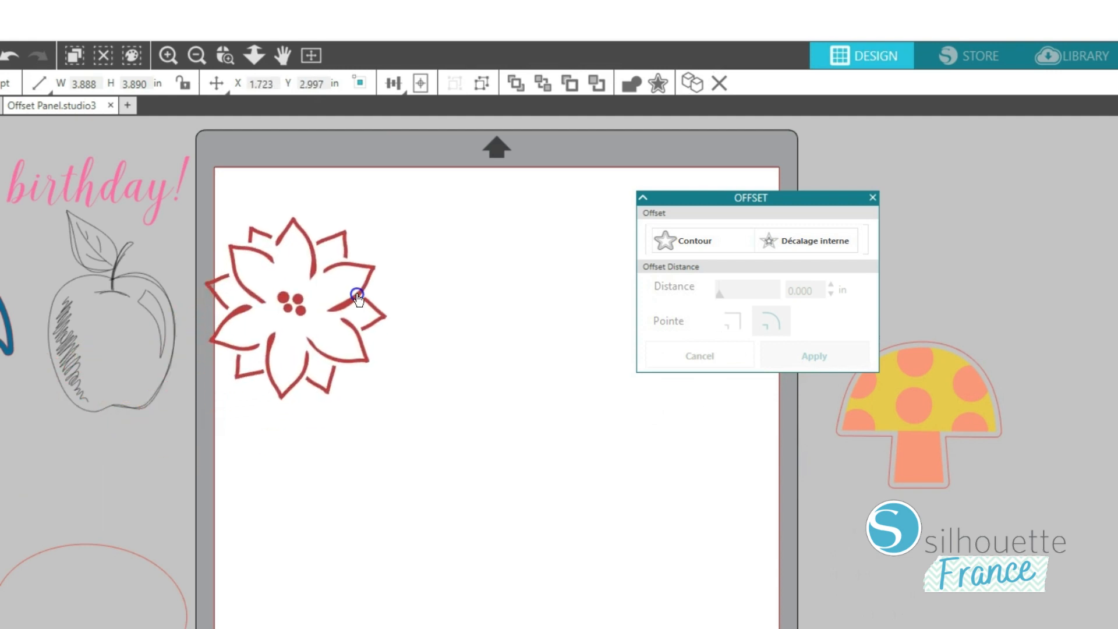
drag(7, 315, 560, 366)
click(379, 307)
drag(379, 305, 416, 284)
click(414, 284)
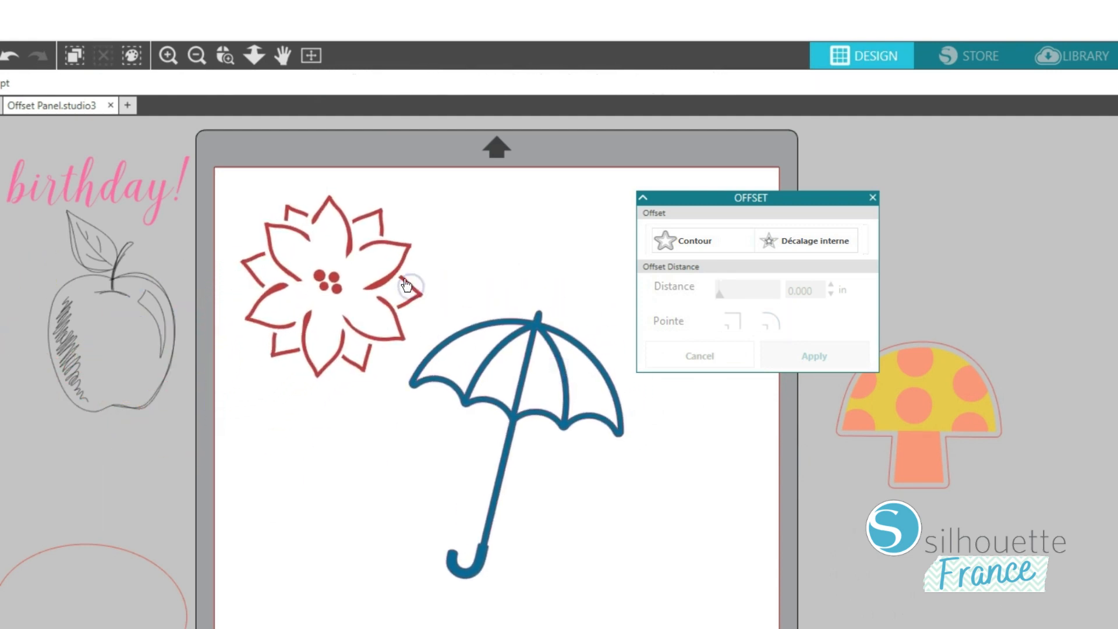
- Apply a 0.125 in offset with rounded corners to the poinsettia and umbrella together
drag(270, 190, 501, 380)
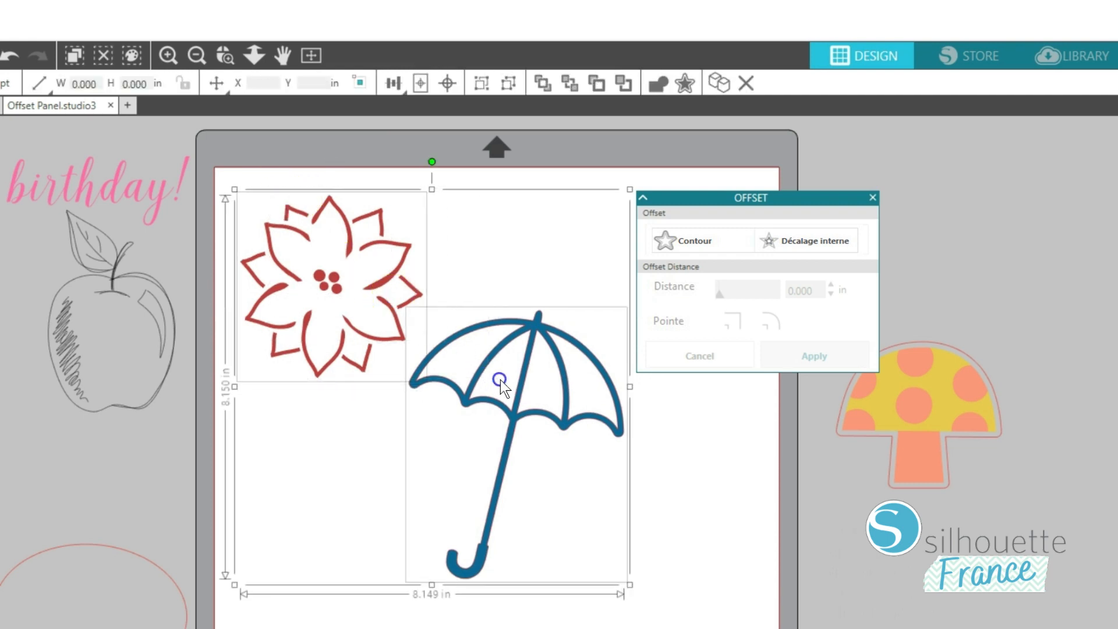
click(688, 257)
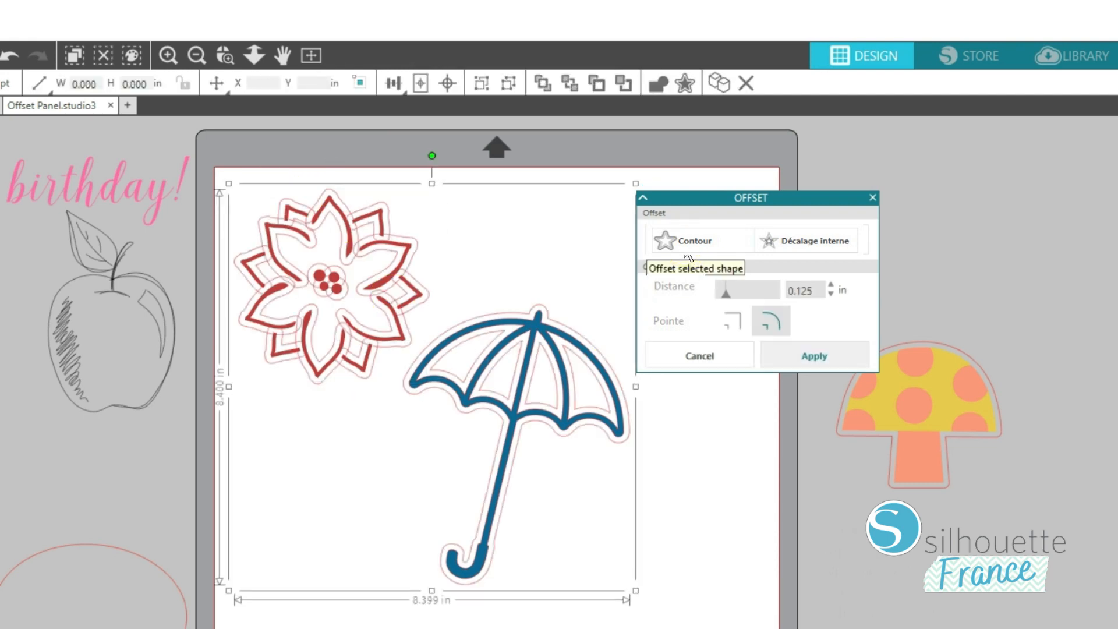
click(785, 358)
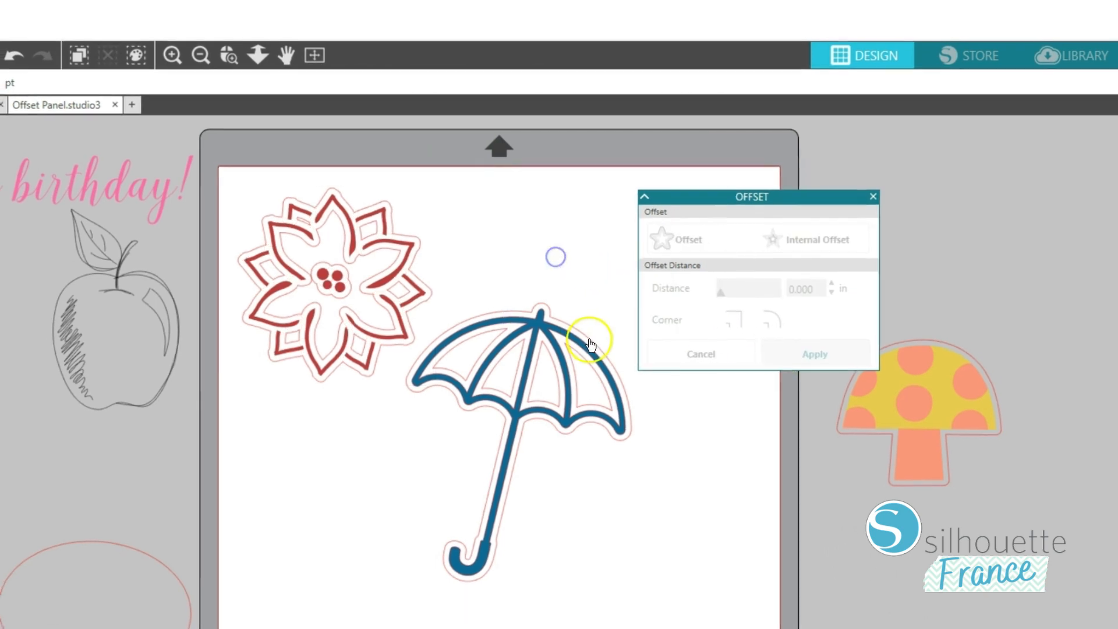
- Fill the umbrella's offset shape with light lavender
drag(592, 337, 613, 327)
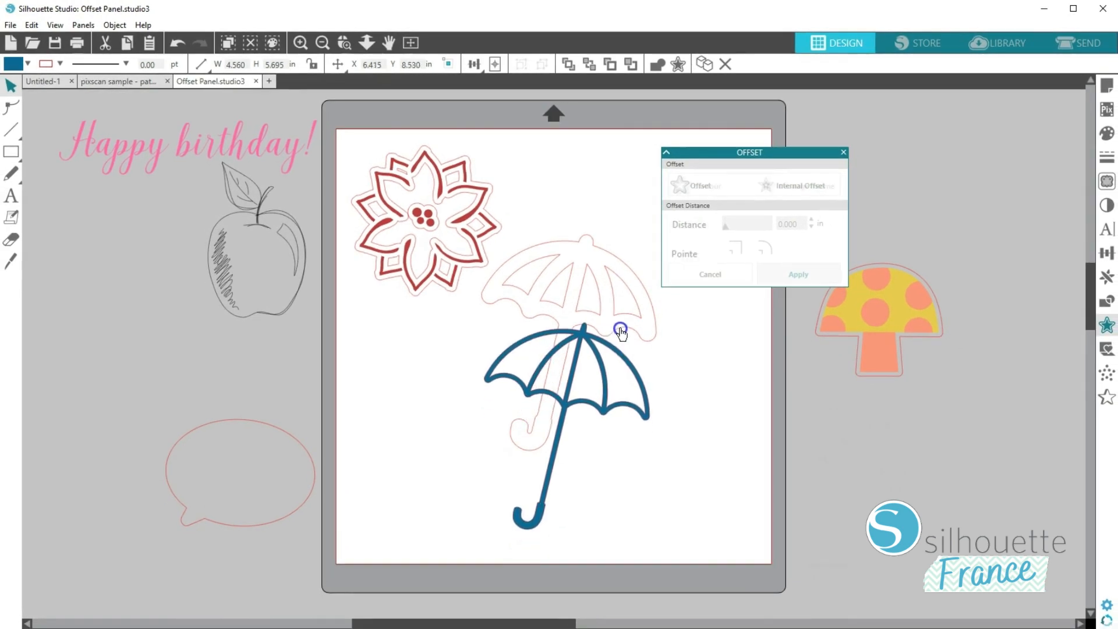
drag(591, 396, 600, 324)
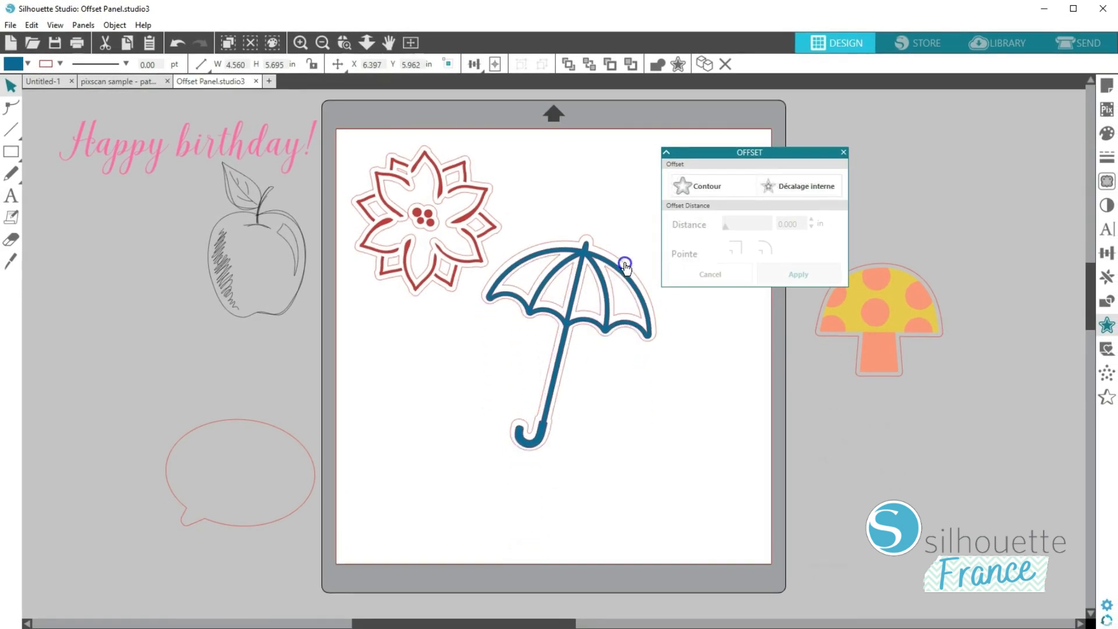
click(593, 239)
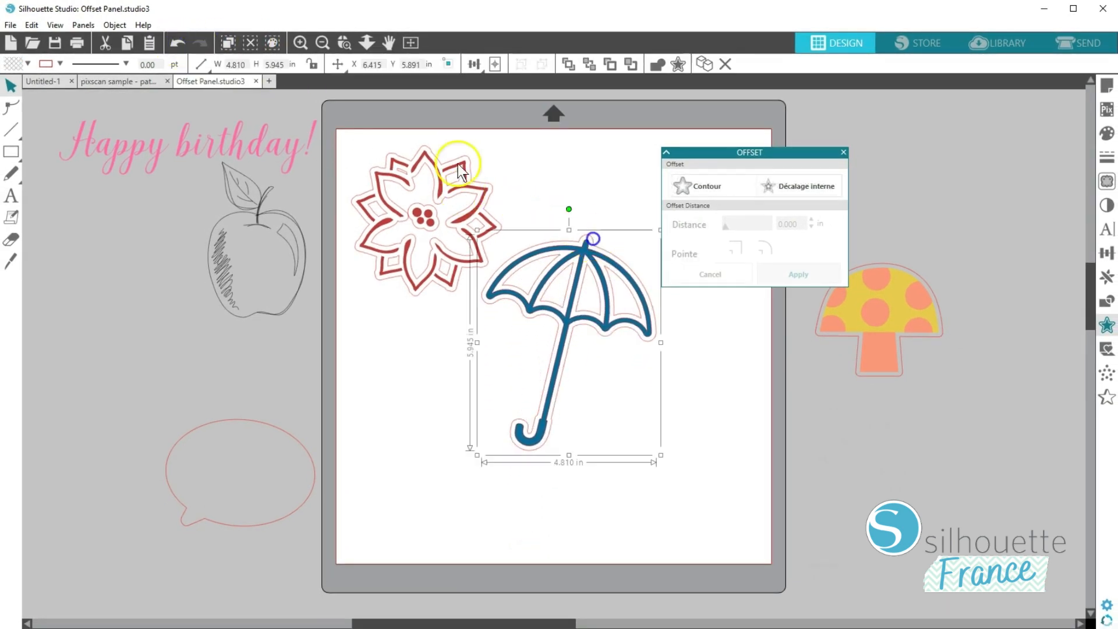
click(27, 63)
click(137, 160)
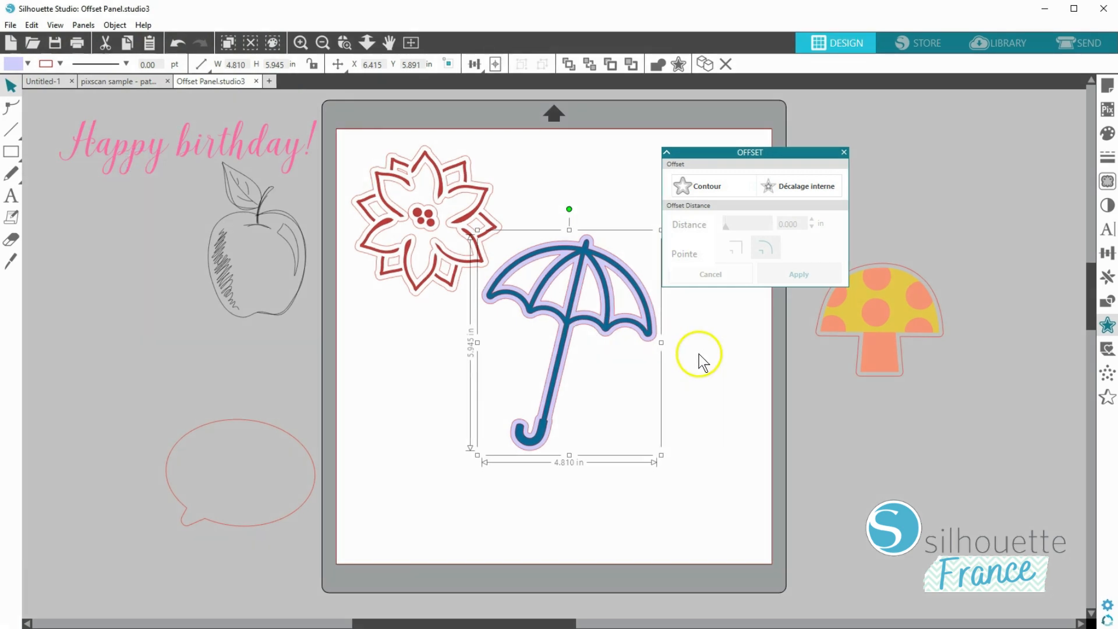
- Move the poinsettia below its offset outline and release the outline's compound path
click(508, 198)
drag(476, 194, 475, 264)
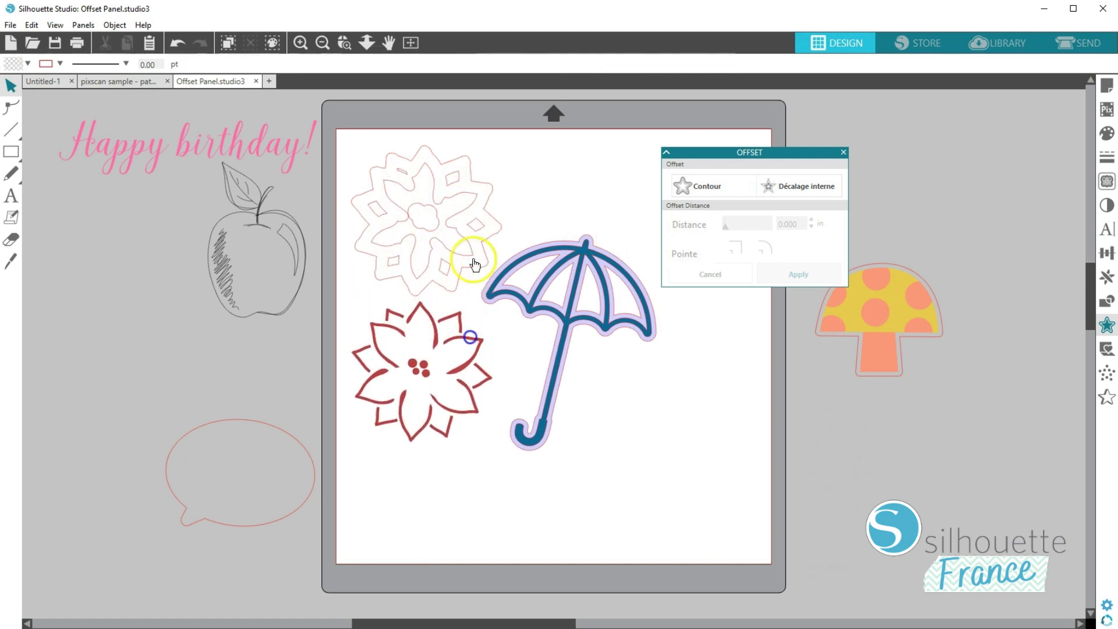
click(490, 200)
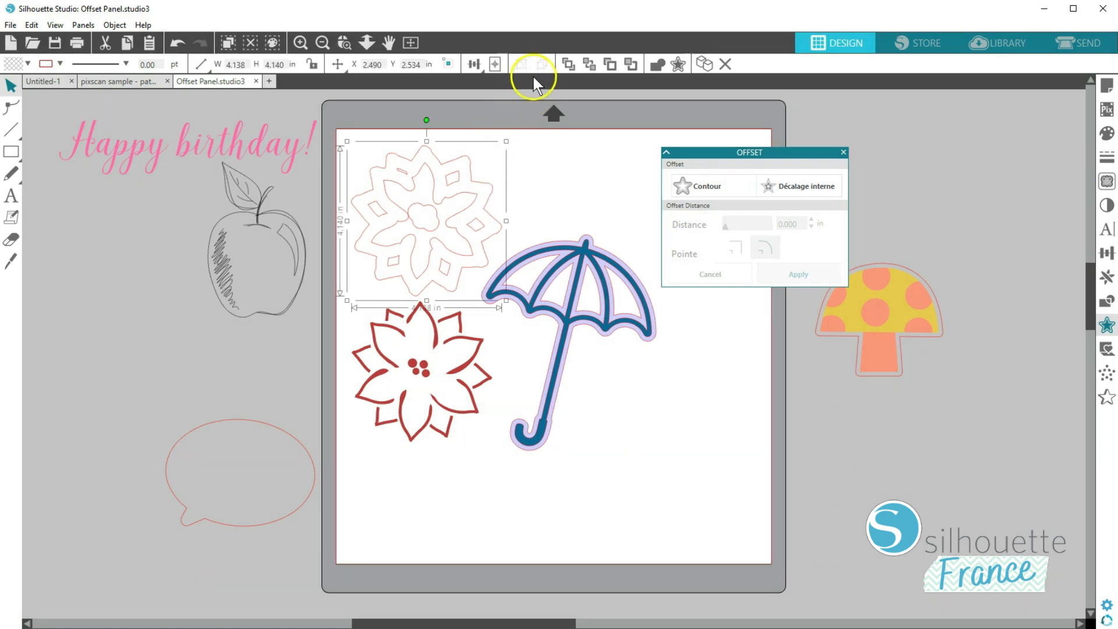
right_click(475, 185)
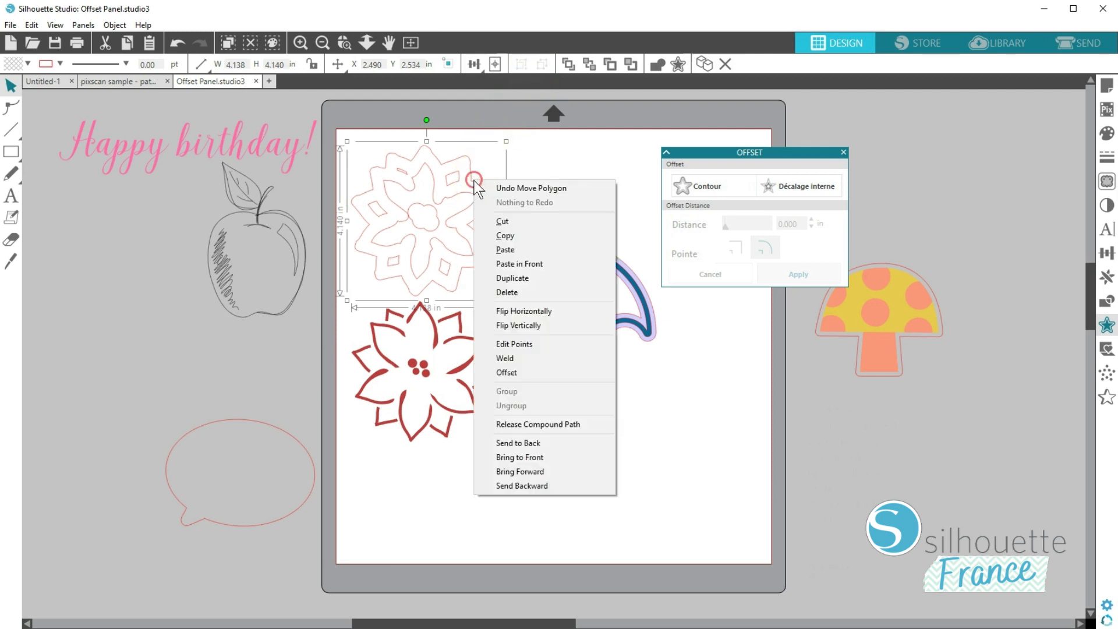
click(527, 422)
- Place the outer outline around the poinsettia and delete the leftover inner outline pieces
click(541, 221)
drag(492, 219, 490, 369)
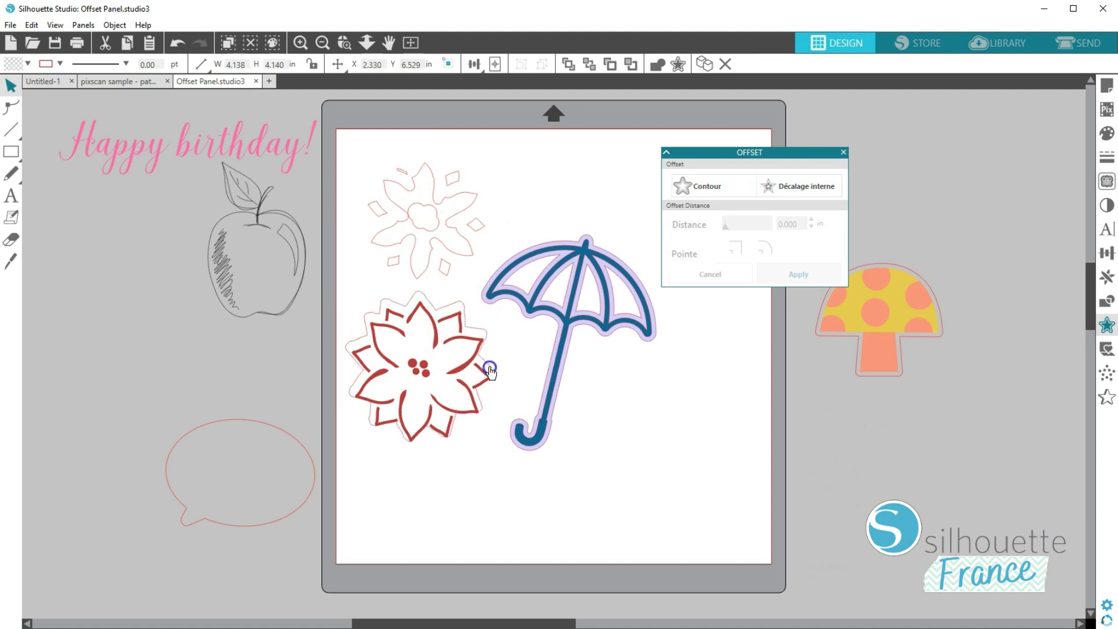
drag(375, 145, 427, 246)
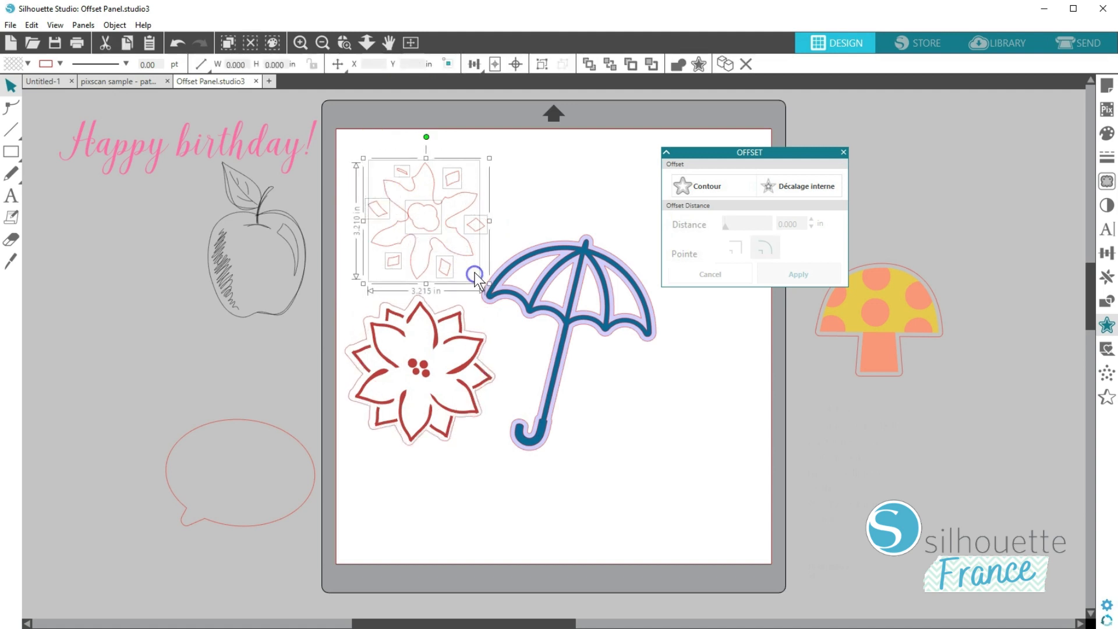
key(Delete)
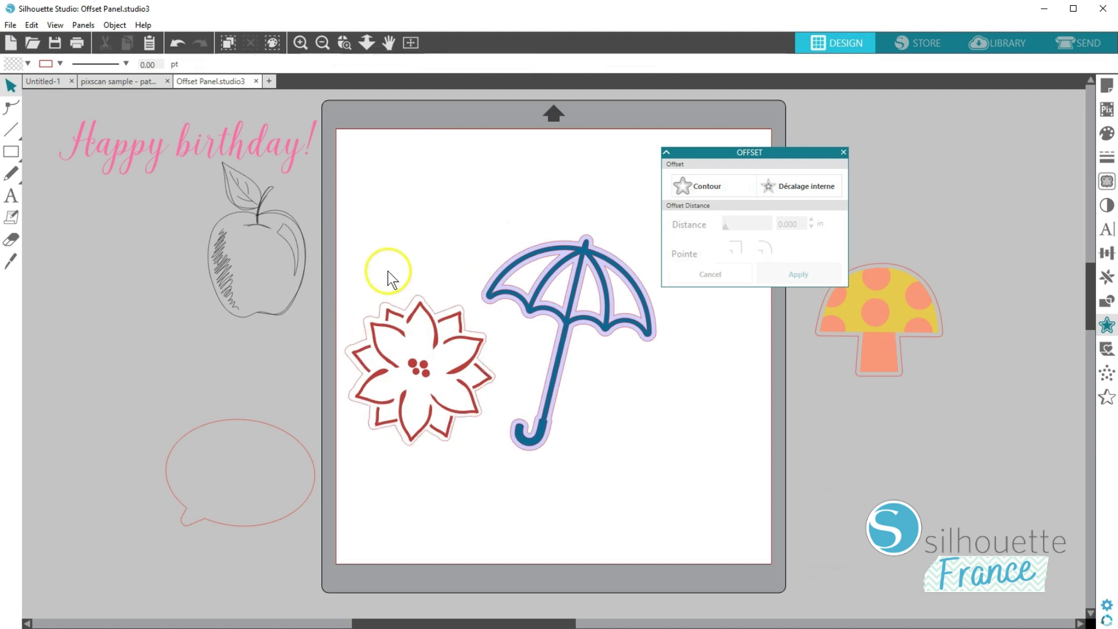
- Move the poinsettia with its outline to the page's upper left corner and centre the two on each other
click(435, 364)
drag(429, 362, 424, 225)
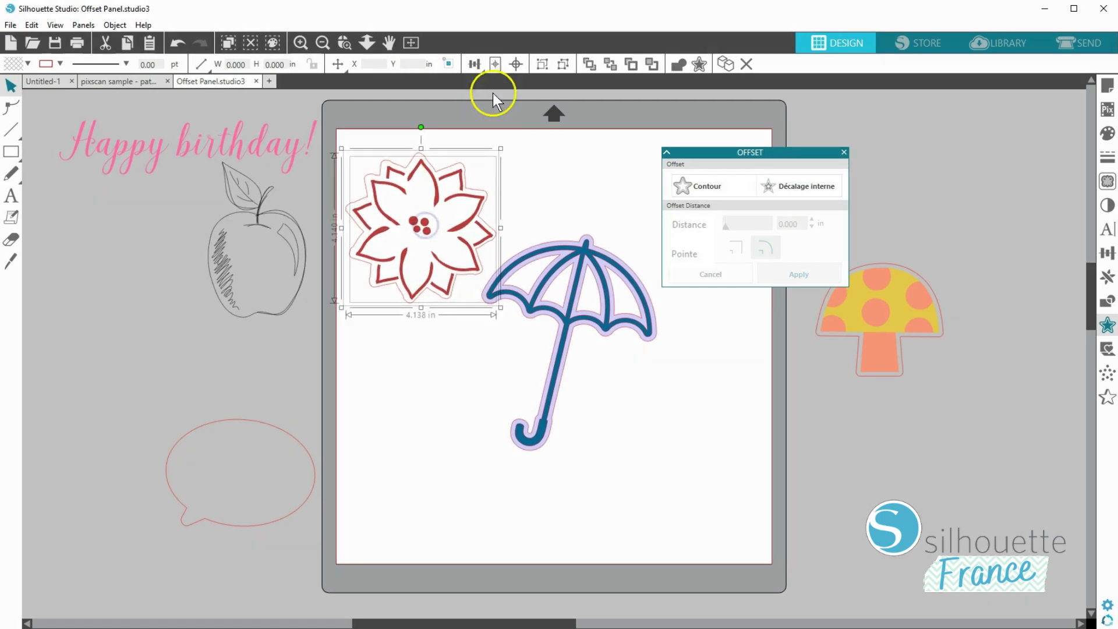
click(514, 64)
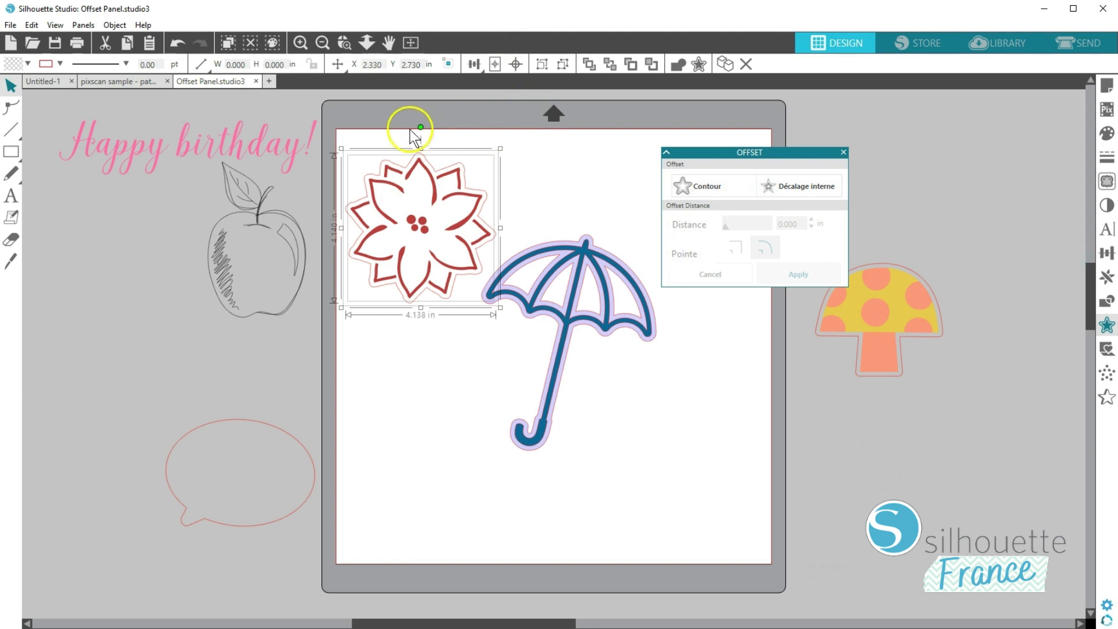
- Move the poinsettia and umbrella with their outlines off the page and place the sketched apple on the page
shift+click(540, 299)
drag(540, 299, 125, 348)
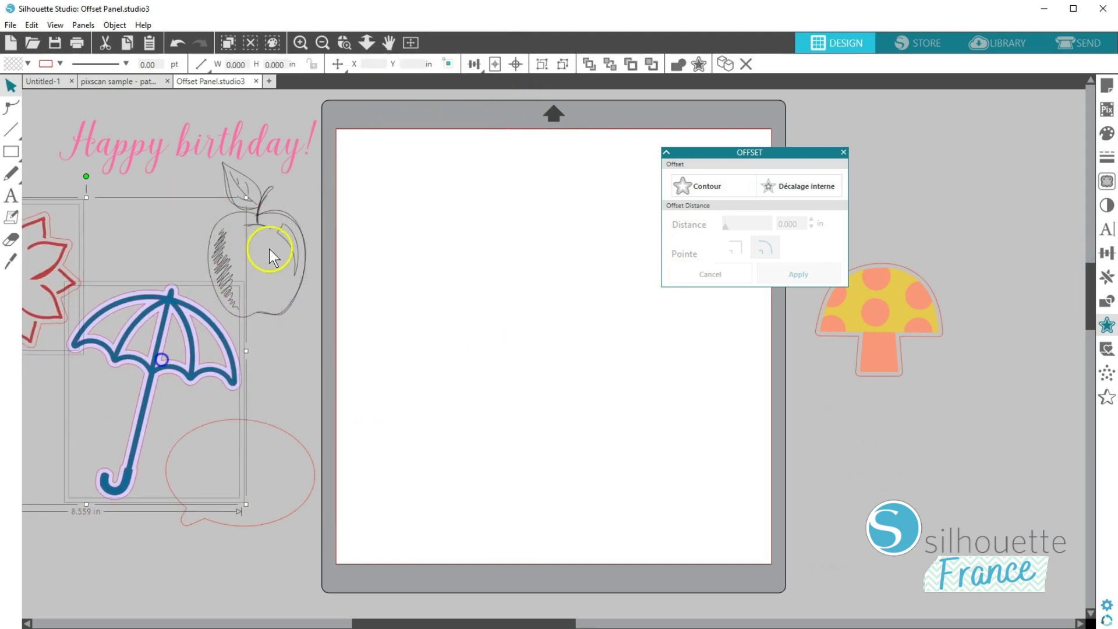
drag(294, 245, 566, 226)
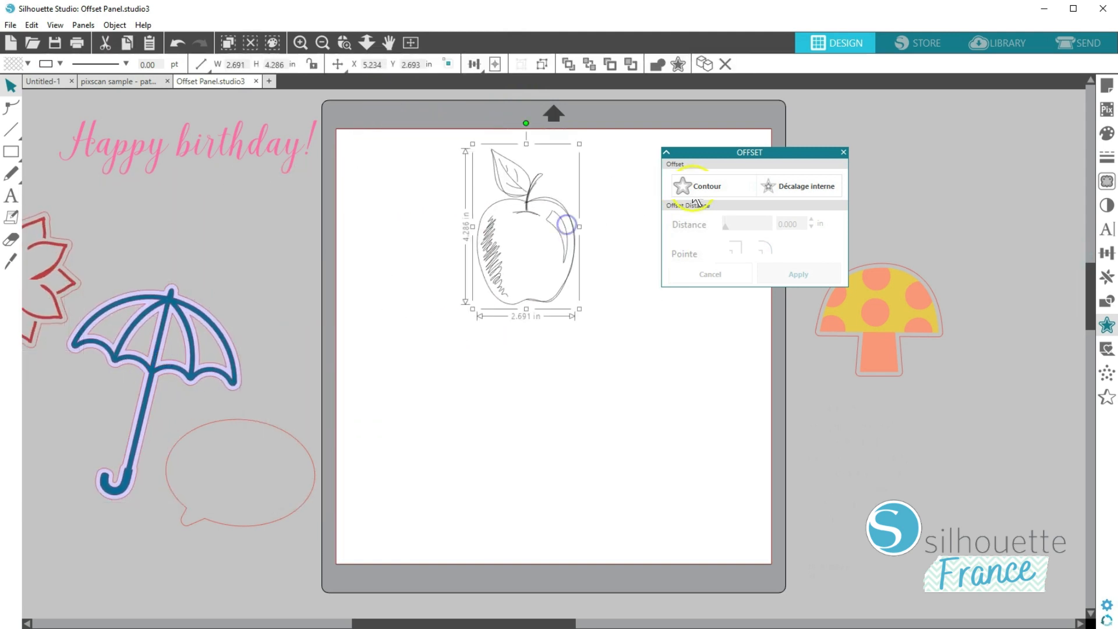
- Apply a 0.125 in rounded offset to the apple and release the compound path of the resulting outline beside it
click(703, 197)
click(792, 273)
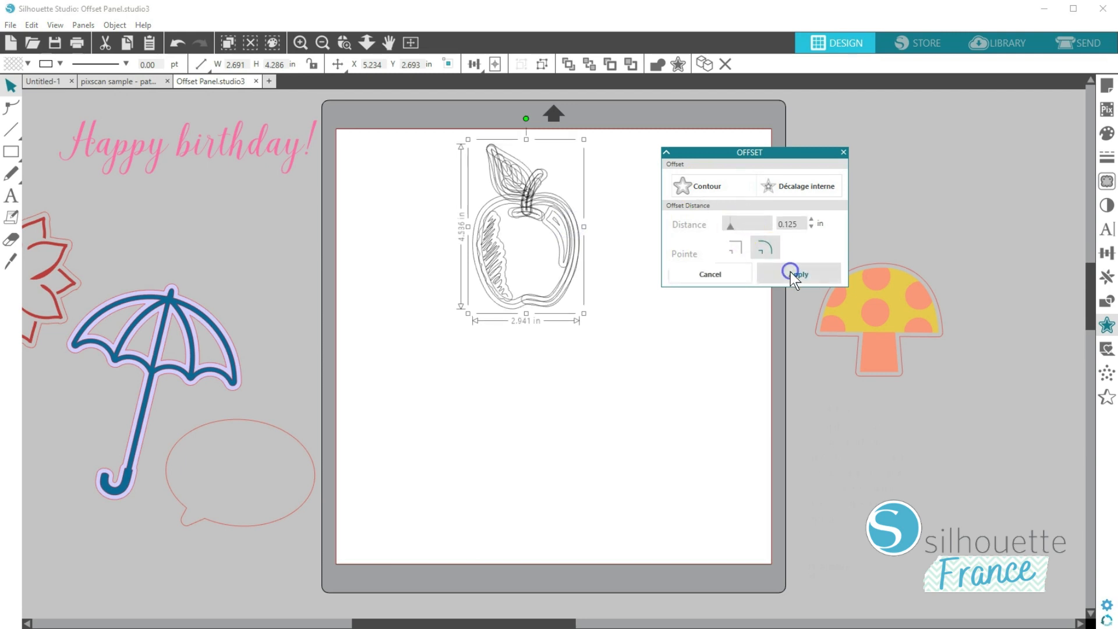
drag(580, 239, 673, 354)
right_click(673, 354)
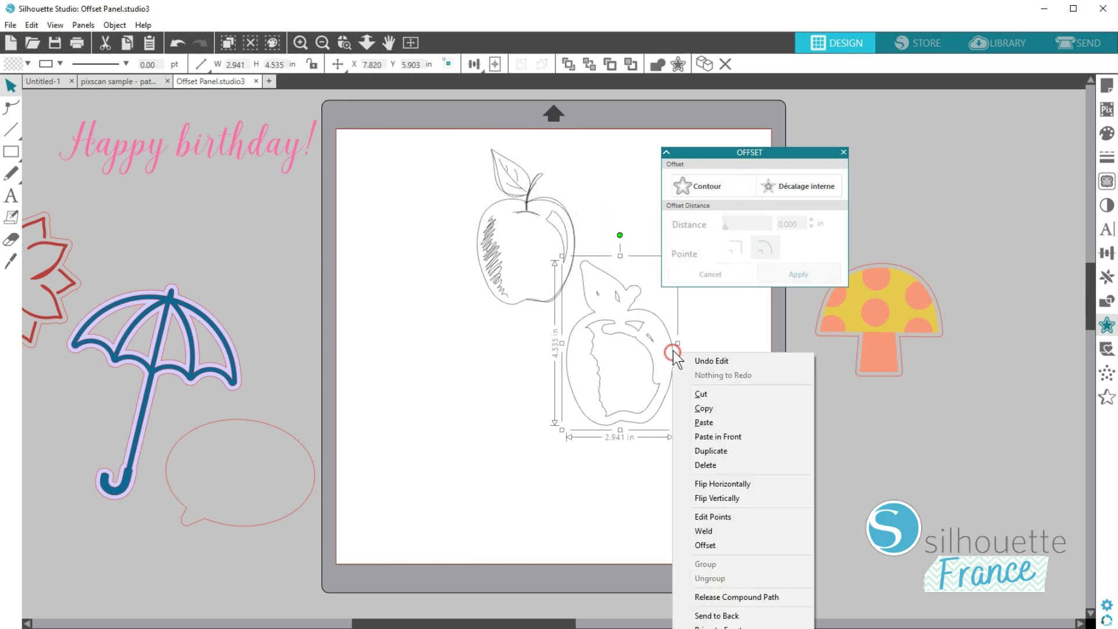
click(716, 597)
- Centre the outer outline around the apple and delete the leftover inner outline pieces
drag(669, 342, 574, 228)
click(517, 64)
drag(678, 286, 574, 425)
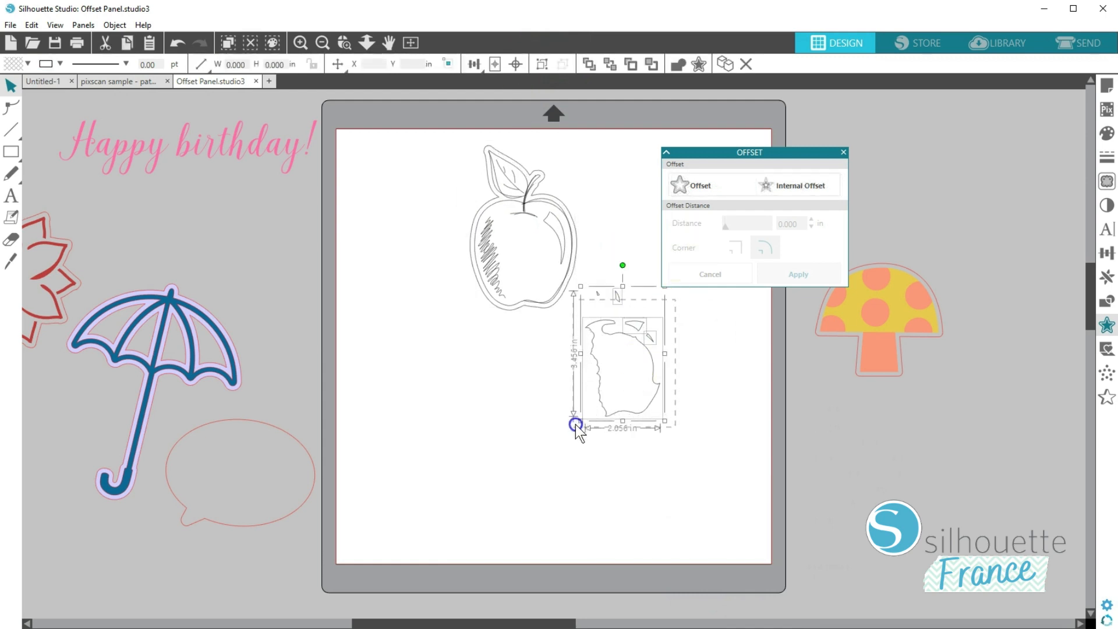
key(Delete)
click(594, 291)
key(Delete)
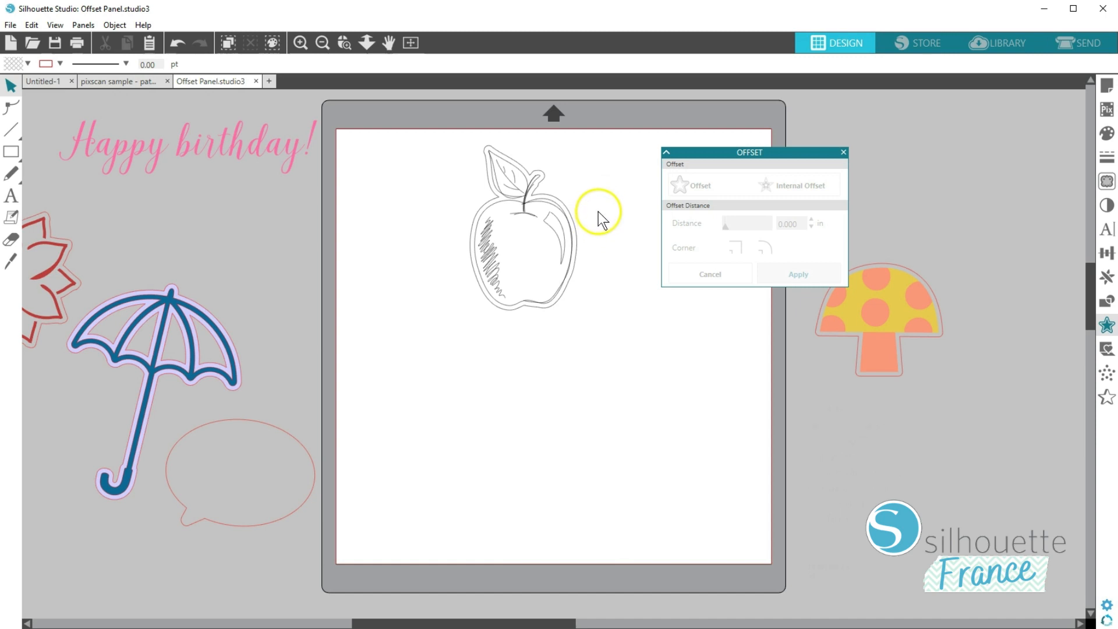
- Replace the apple on the page with the outlined mushroom, close the offset settings and check the mushroom's contour cut in the Send view
drag(525, 262, 261, 303)
drag(903, 308, 685, 201)
click(843, 152)
click(1078, 43)
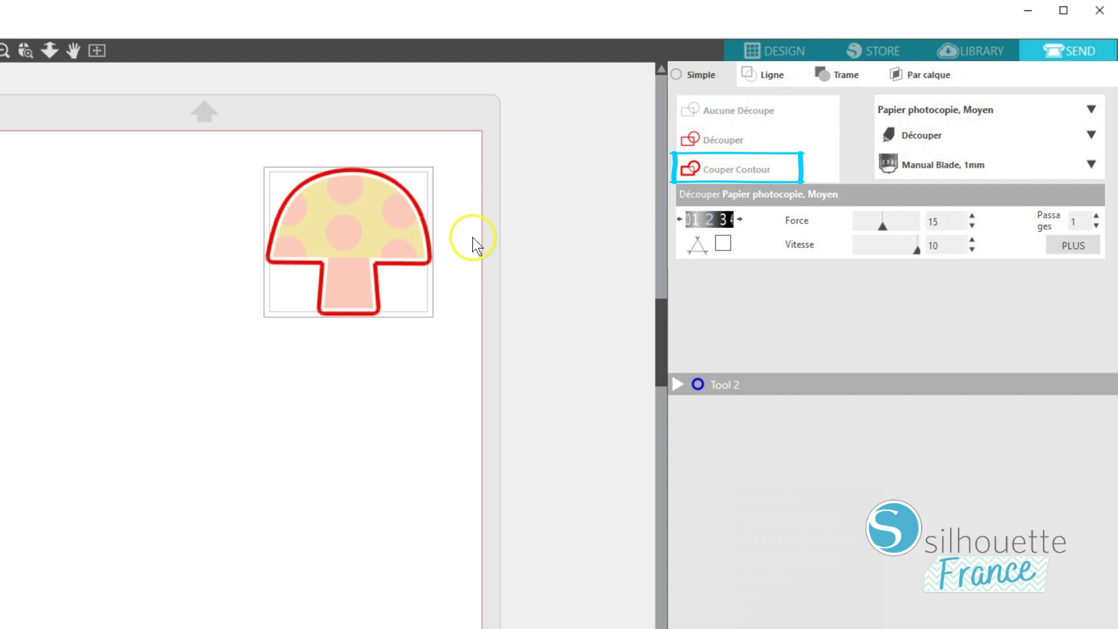
click(774, 51)
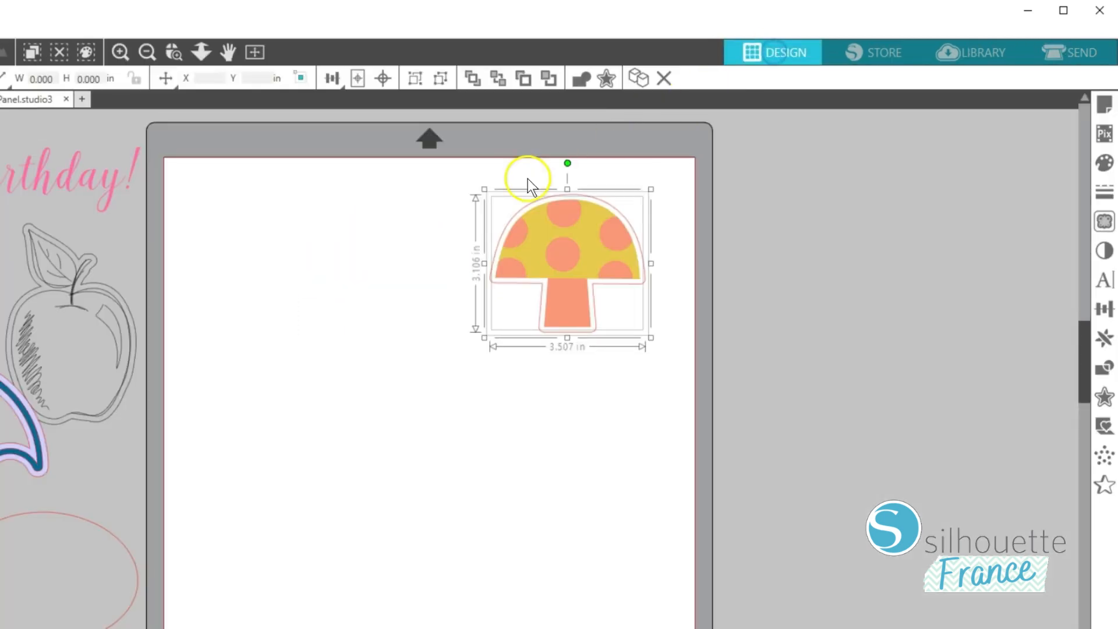
- Move the outlined mushroom off the page and place the "Happy birthday!" text near the page's upper edge
drag(533, 242, 812, 226)
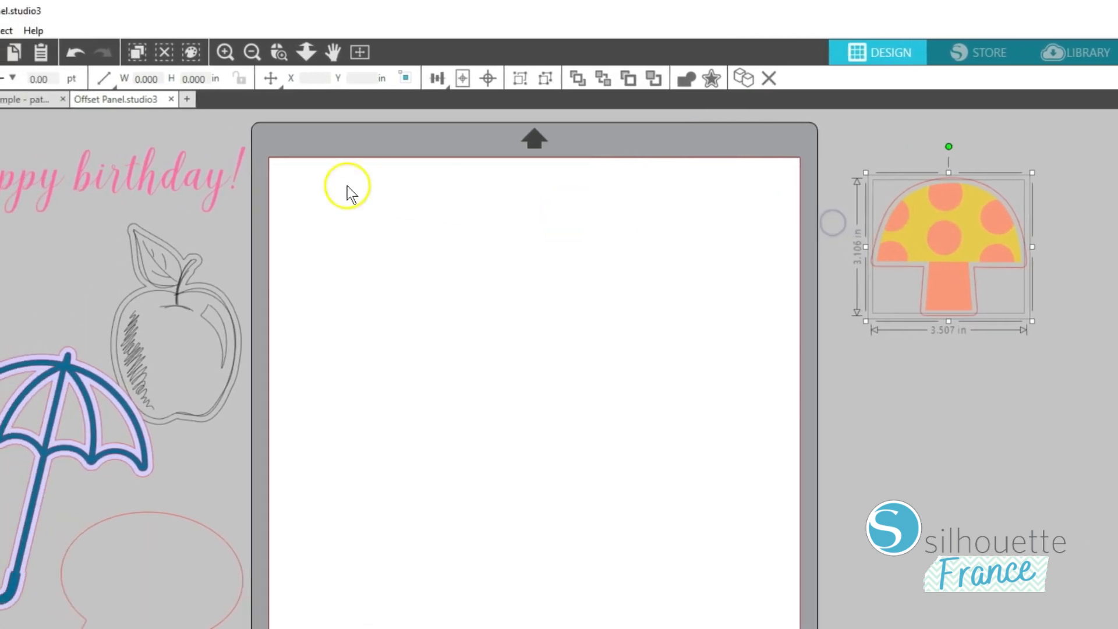
click(172, 177)
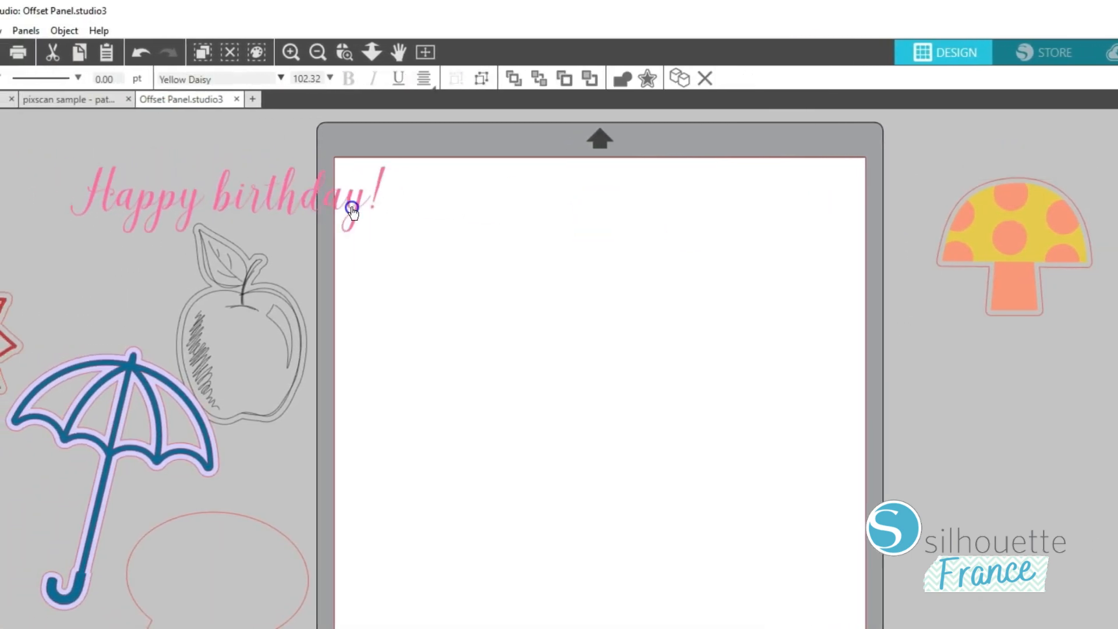
drag(352, 211, 621, 251)
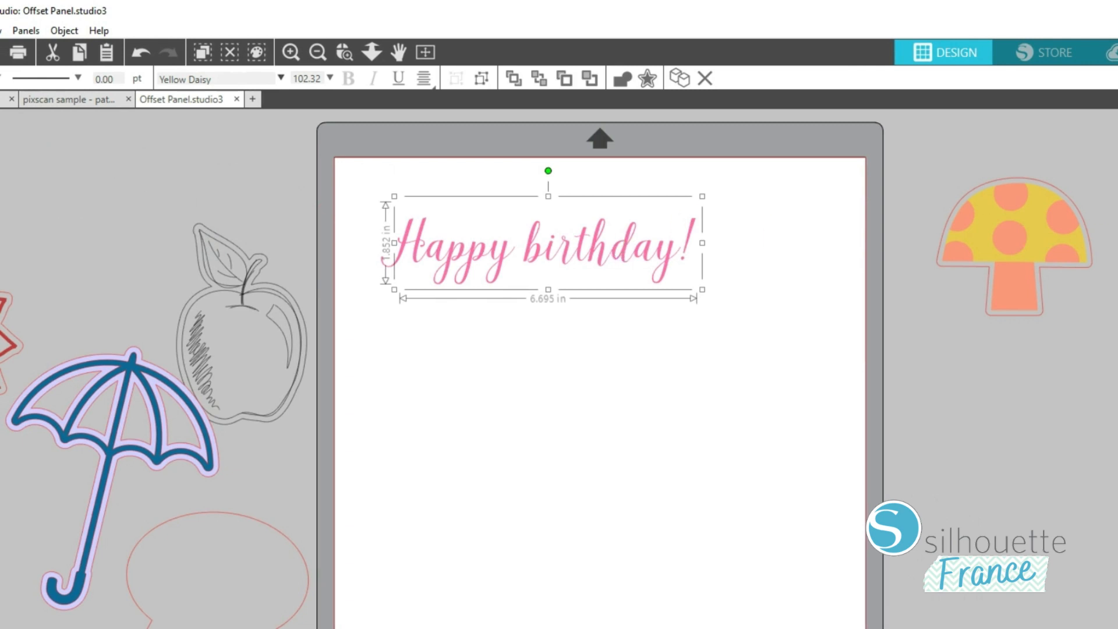
- Apply a slight outward offset with rounded corners to the "Happy birthday!" text
drag(1098, 117, 802, 164)
click(781, 203)
click(899, 251)
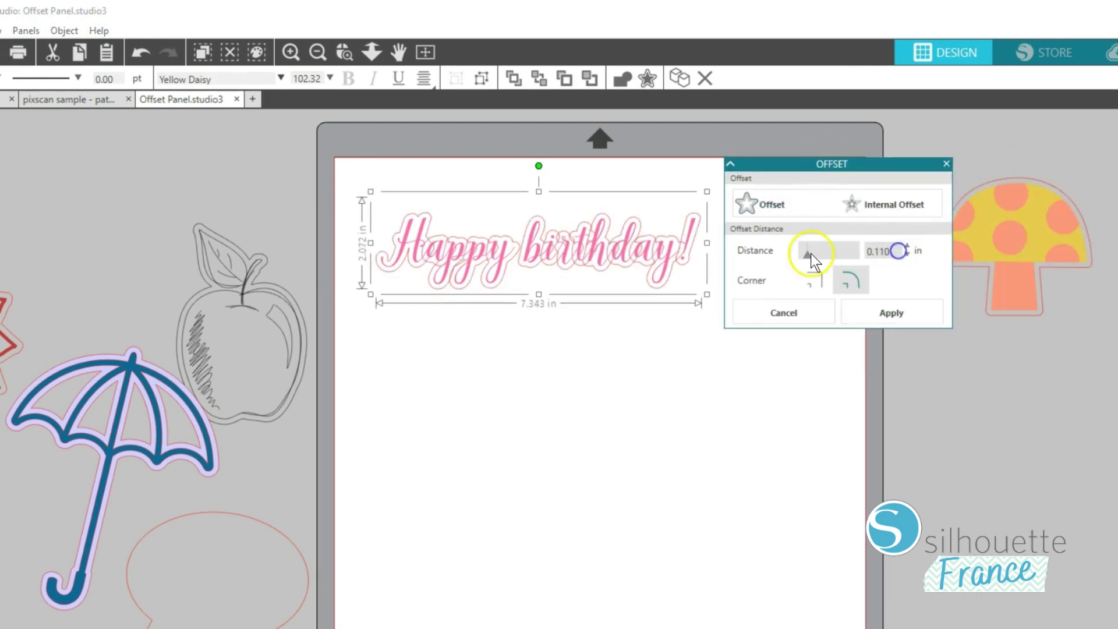
drag(808, 253, 803, 253)
click(877, 313)
- Move the original "Happy birthday!" text below its offset copy and fill the offset with pink to compare their thickness
drag(593, 249, 589, 311)
click(589, 251)
click(1, 79)
click(132, 177)
click(345, 53)
drag(360, 168, 856, 442)
drag(876, 163, 1032, 163)
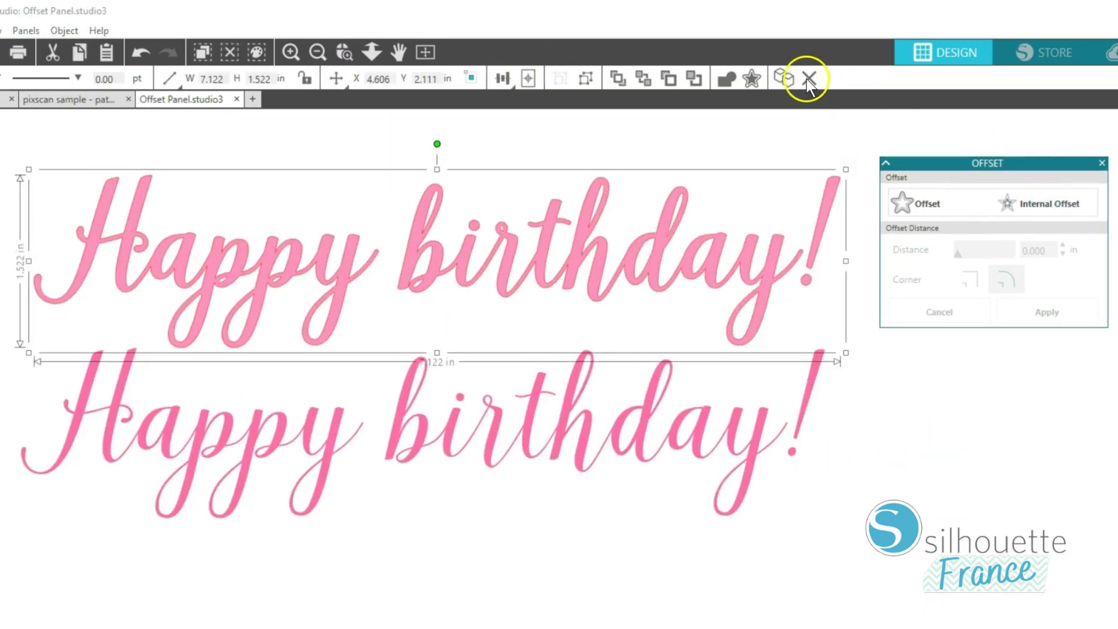
click(424, 52)
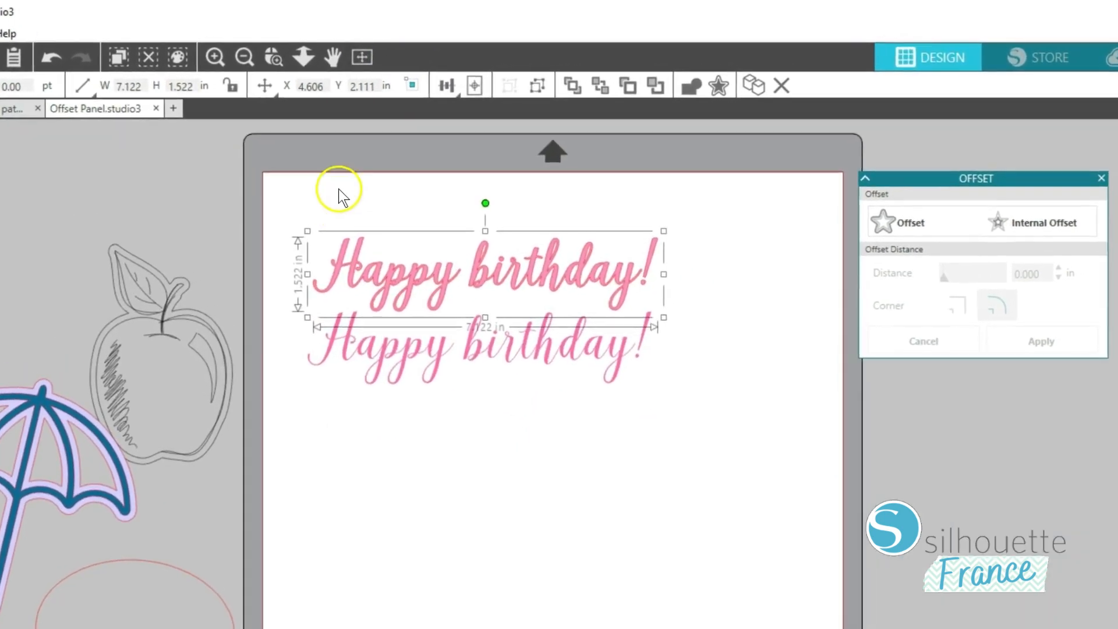
- Move both "Happy birthday!" texts off the page and place the speech bubble on it
drag(449, 354, 2, 256)
drag(142, 586, 521, 243)
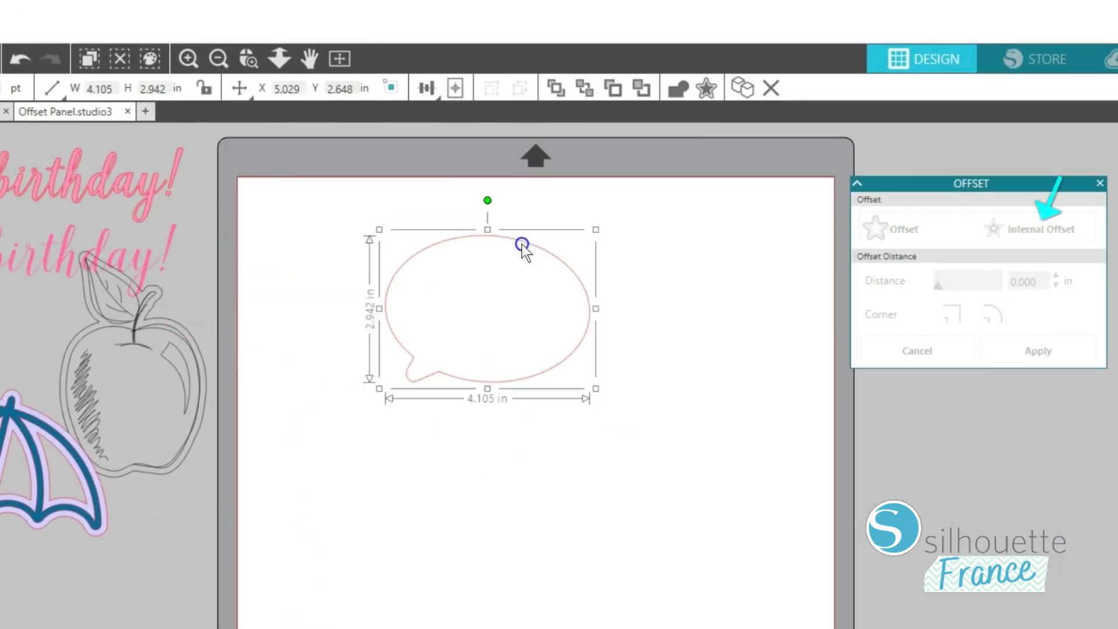
- Create an internal offset of the speech bubble with rounded corners and place it beside the original for comparison
drag(606, 327, 797, 338)
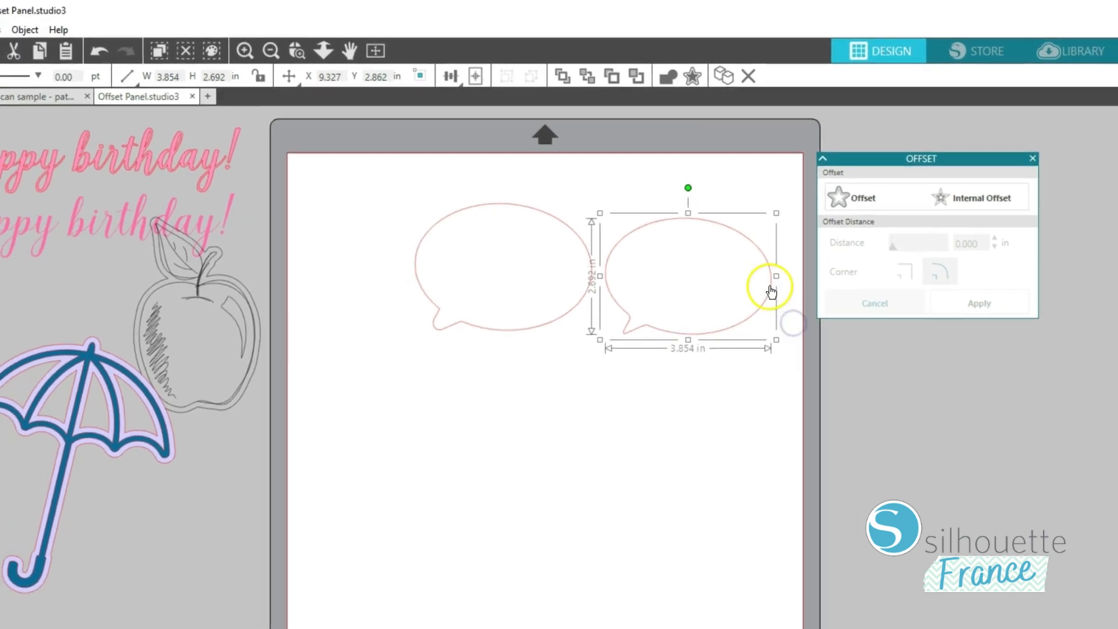
drag(486, 172, 634, 258)
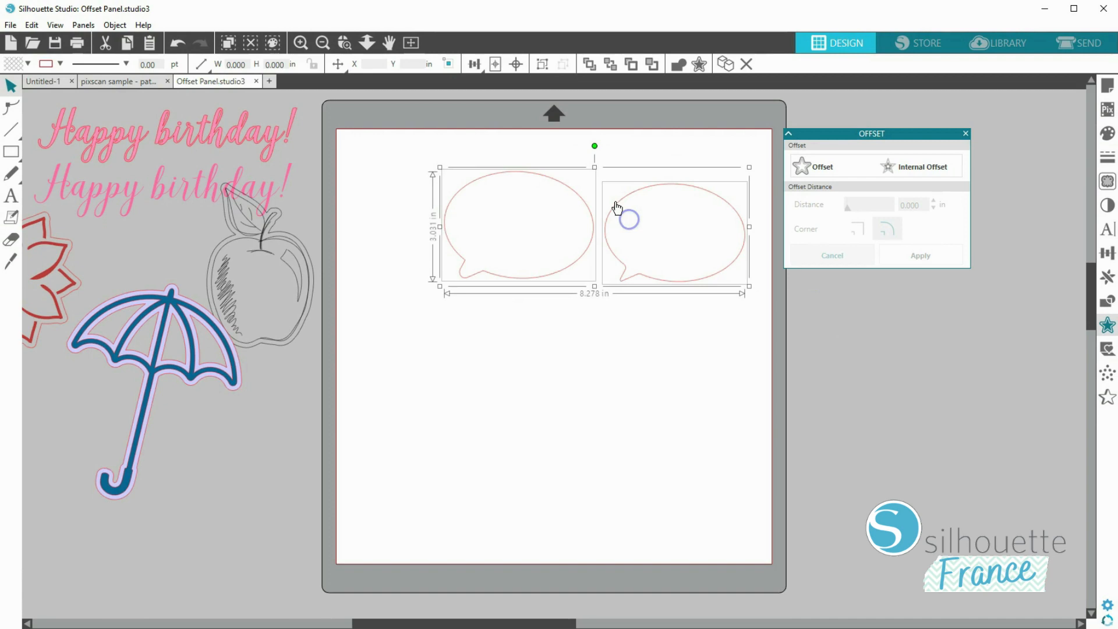
click(500, 295)
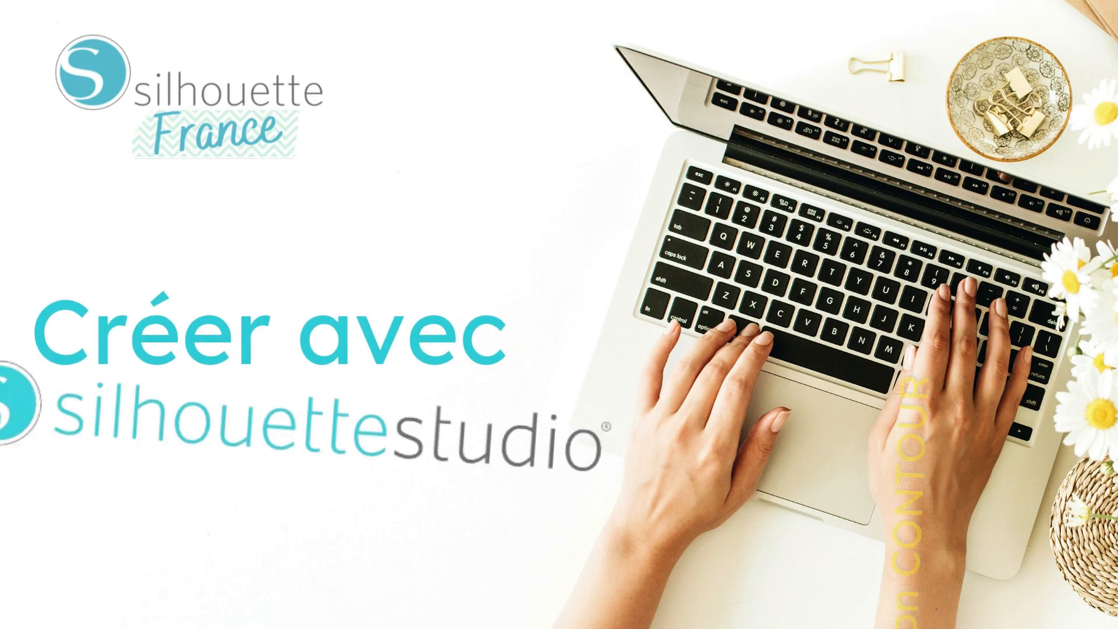